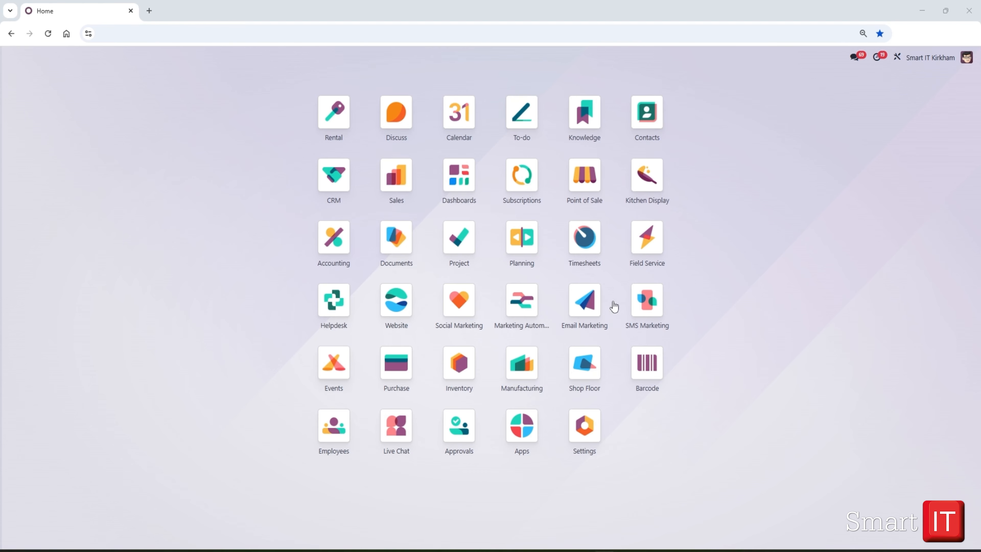
- Open the dashboard of the Office Design project from the Project application
click(461, 250)
click(460, 246)
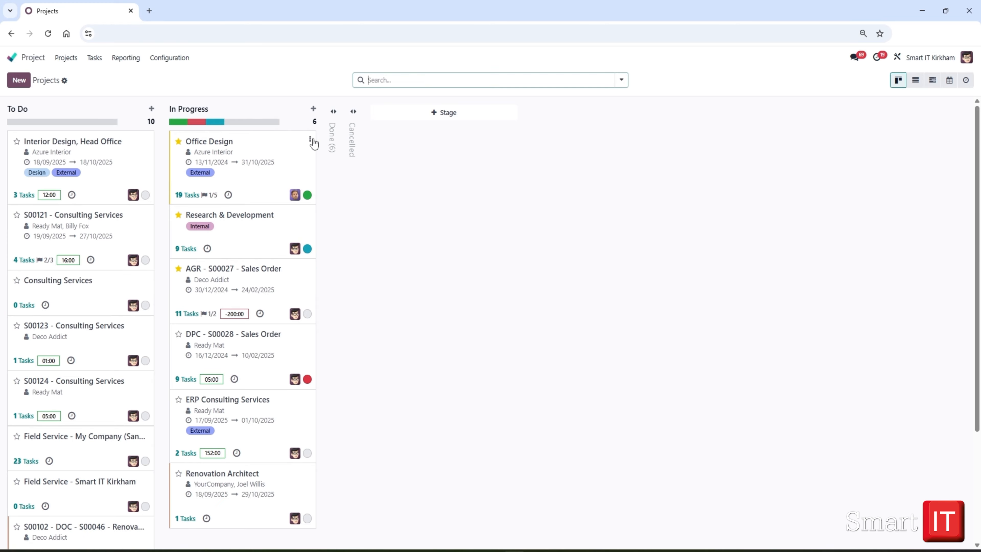
click(310, 140)
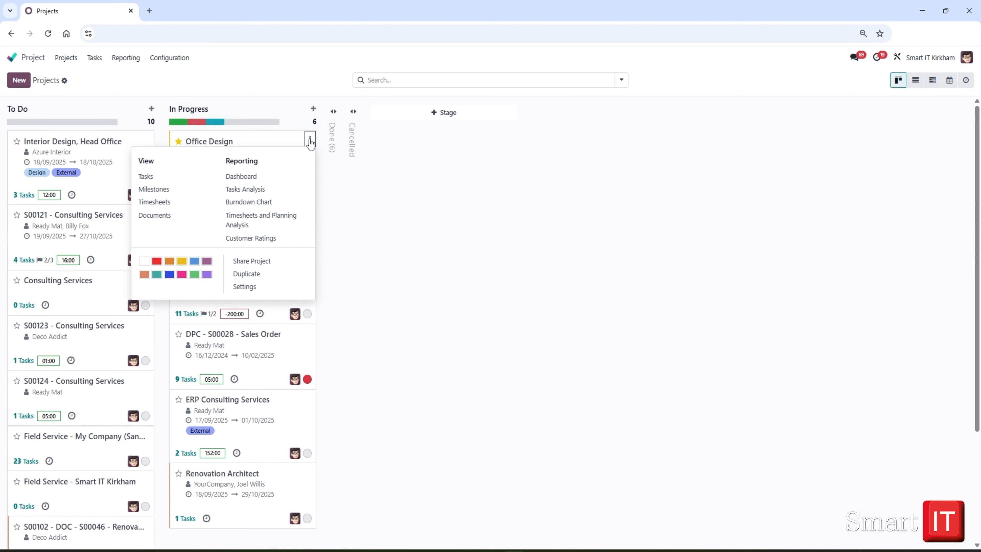
click(242, 176)
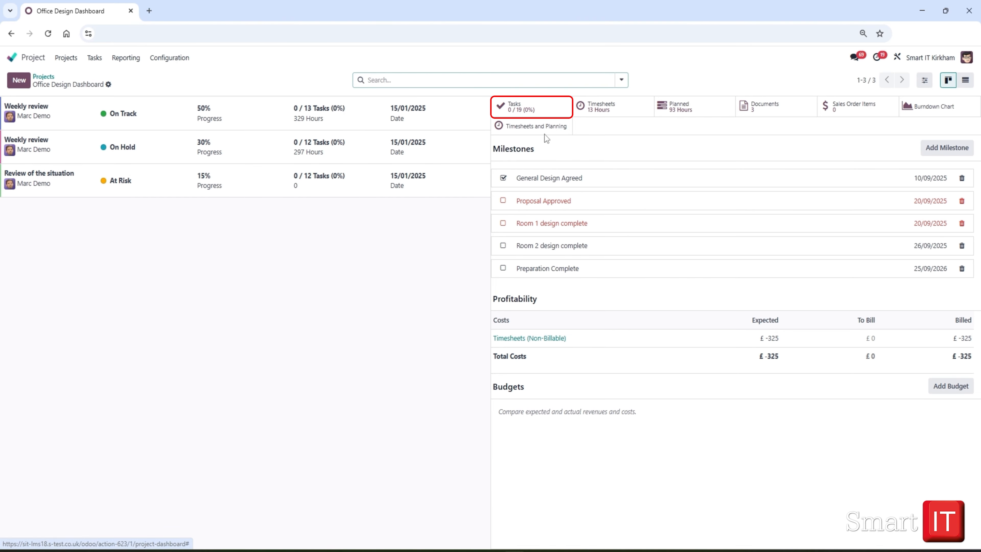
- View the Office Design project's tasks, and from its dashboard view the project's timesheets as a pivot table
click(515, 111)
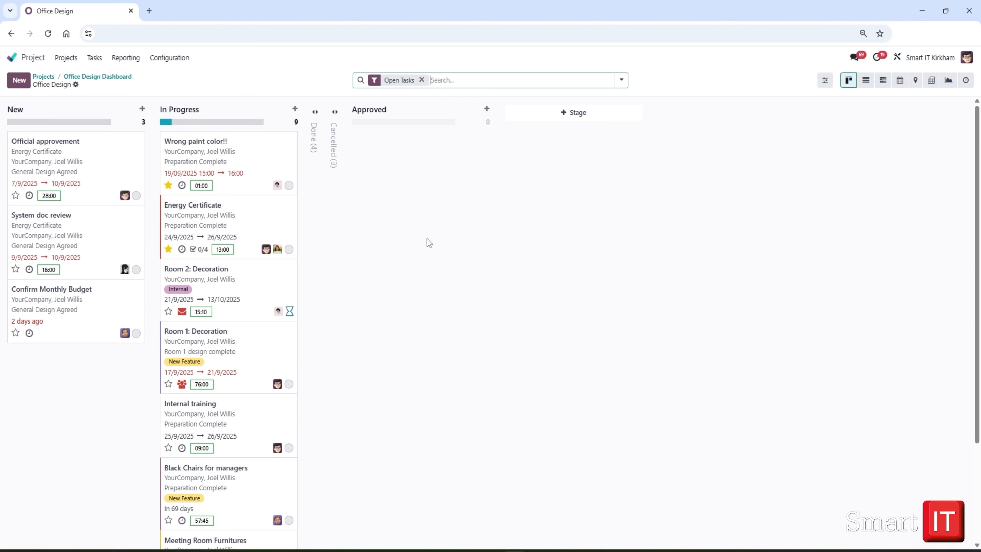
click(98, 78)
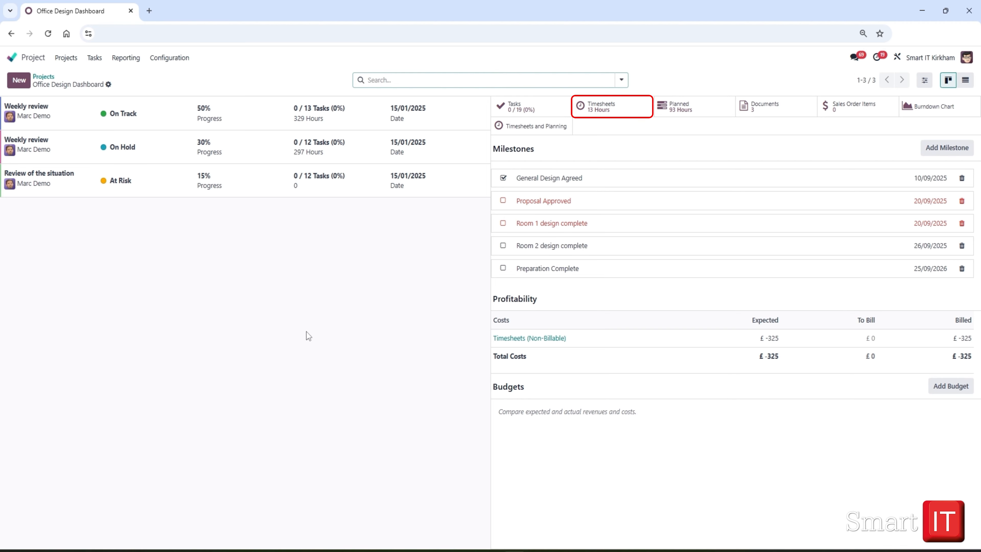
click(595, 108)
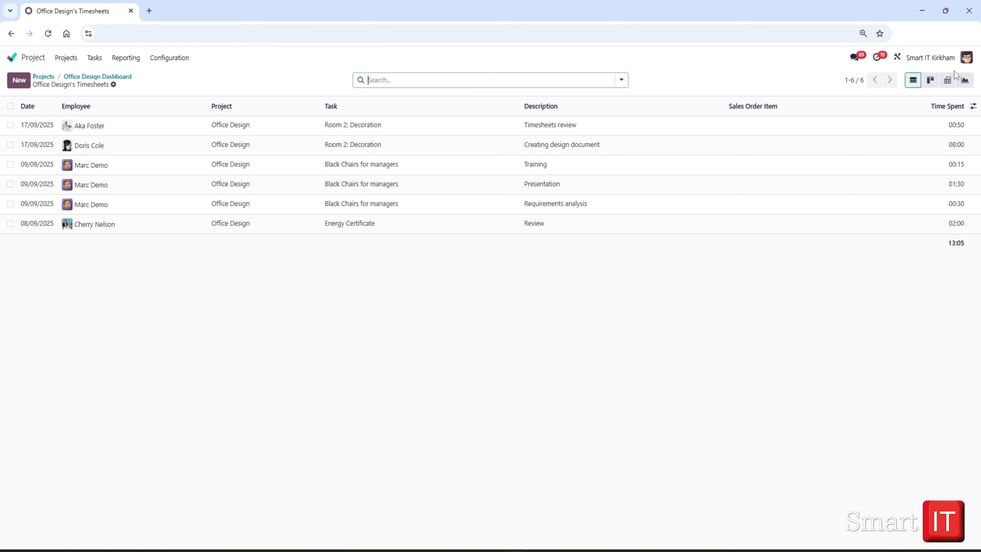
click(947, 82)
click(946, 82)
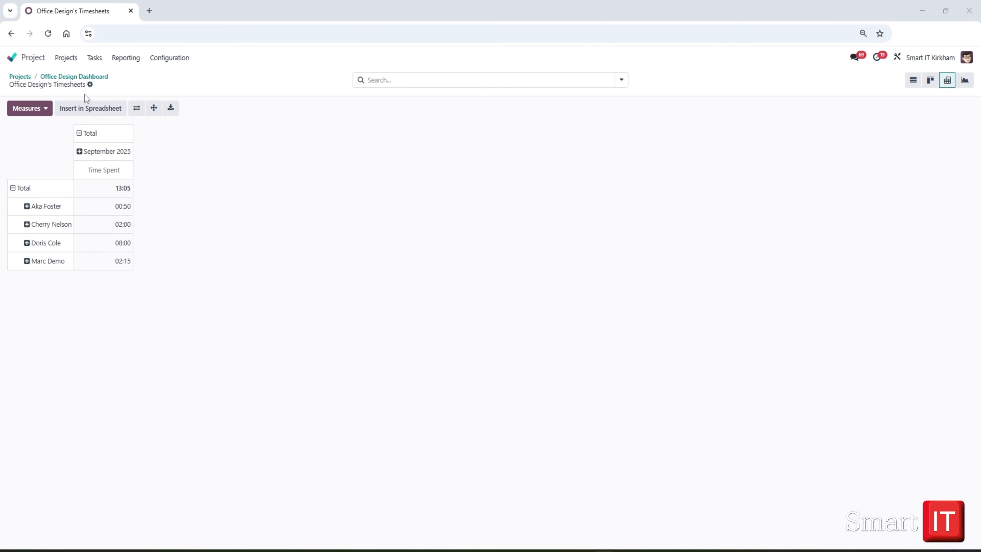
- From the Office Design dashboard, open the planned shifts and show the schedule for this year
click(86, 76)
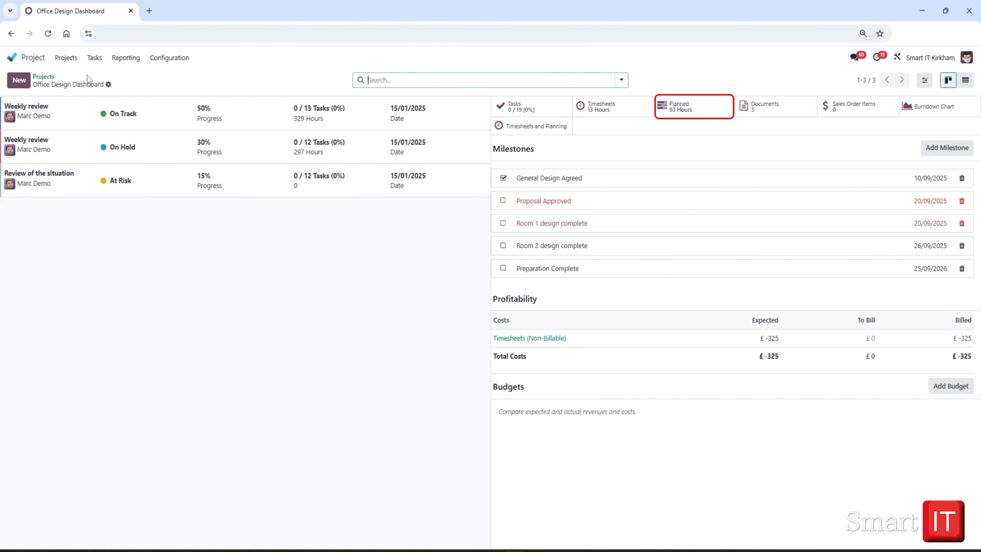
click(680, 110)
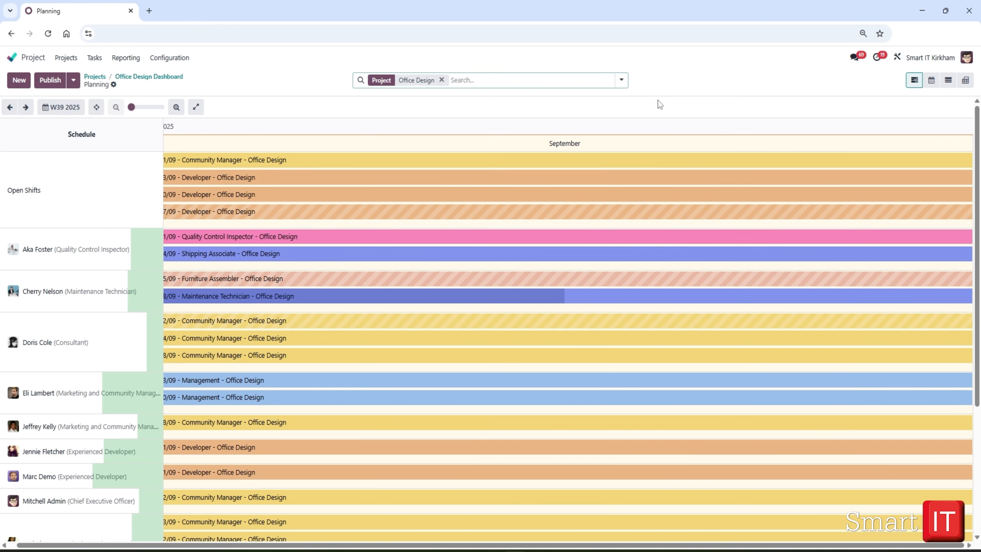
click(52, 109)
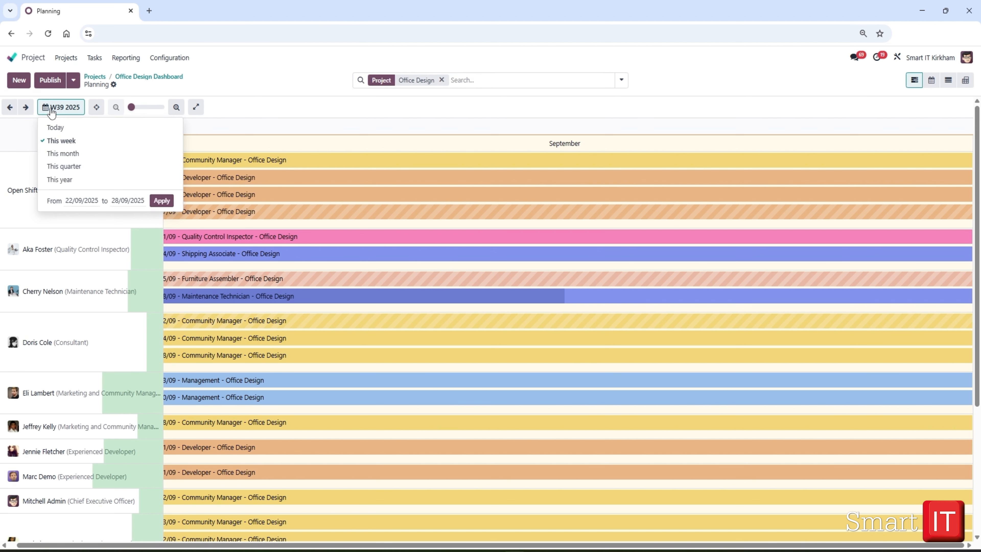
click(58, 181)
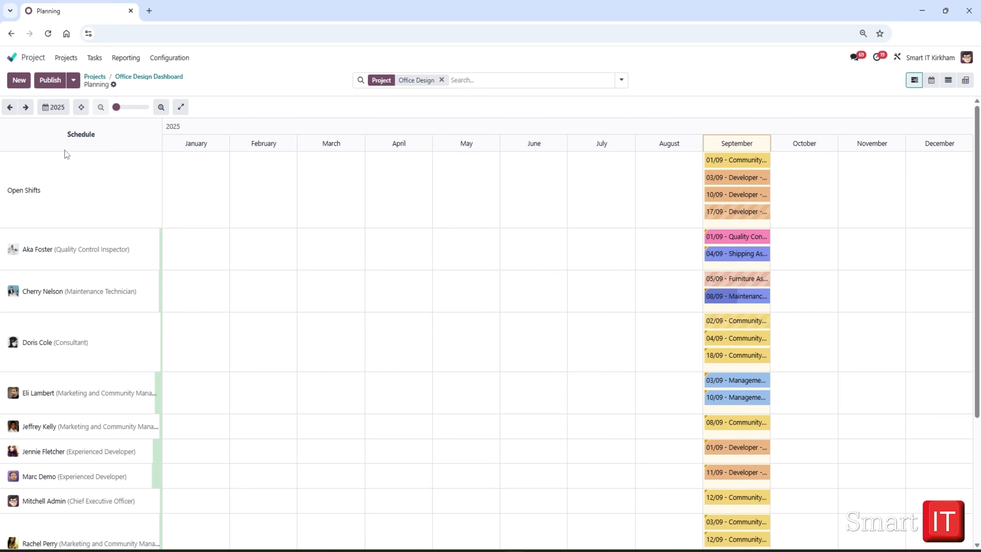
- Show the planning as a pivot table with Office Design broken down by Resource and the columns grouped by Start Date week
click(966, 80)
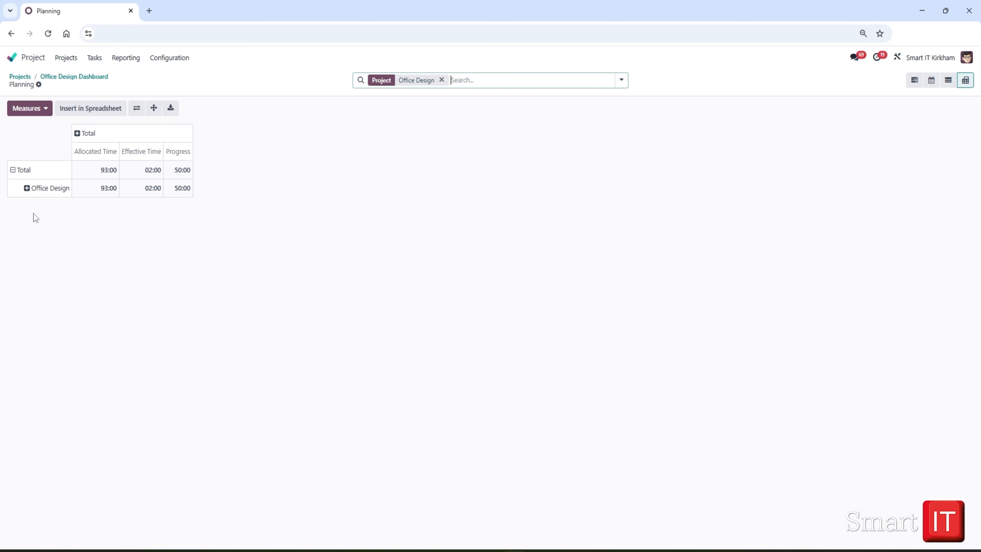
click(29, 189)
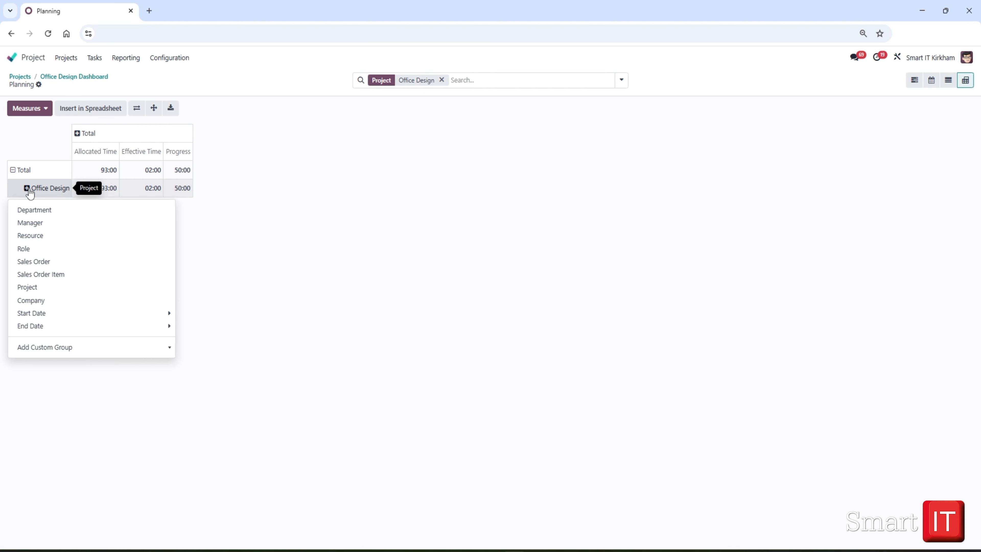
click(33, 235)
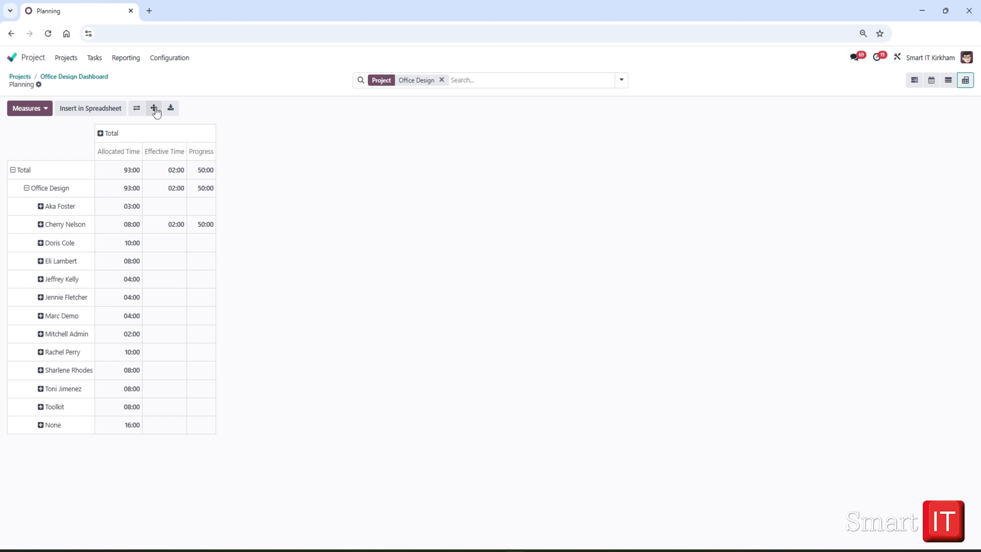
click(101, 135)
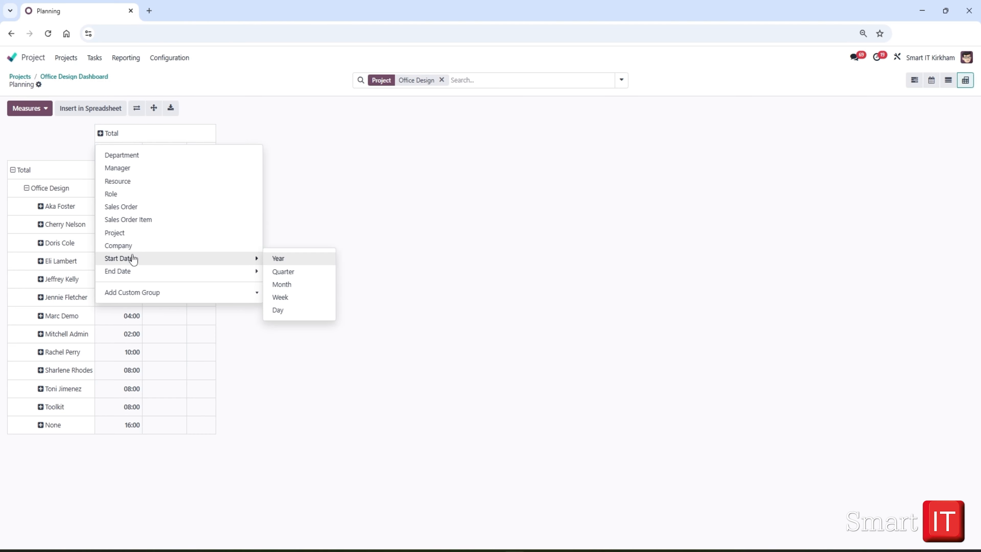
mouse_move(247, 271)
click(284, 298)
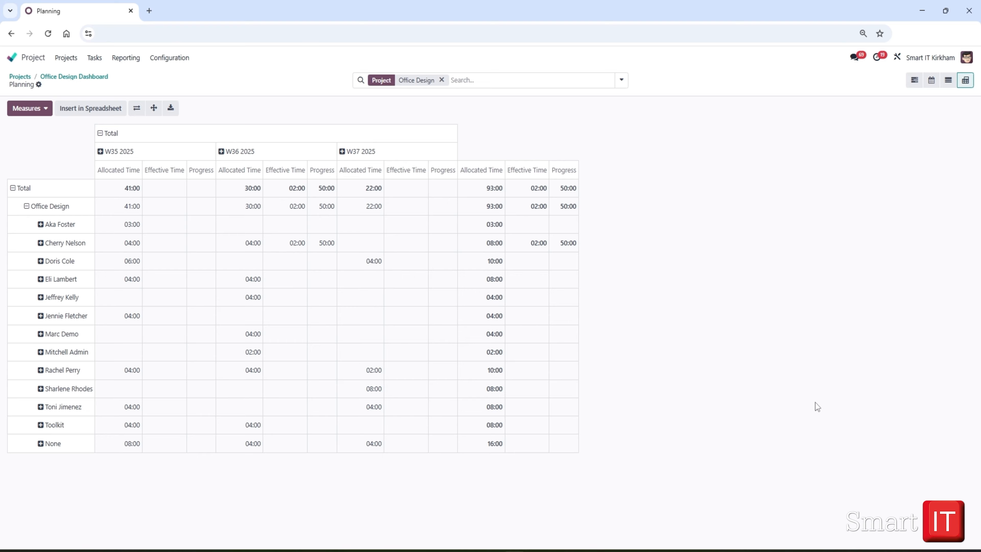
- From the Office Design dashboard, open the Timesheets and Planning analysis and break September 2025 down by week
click(86, 77)
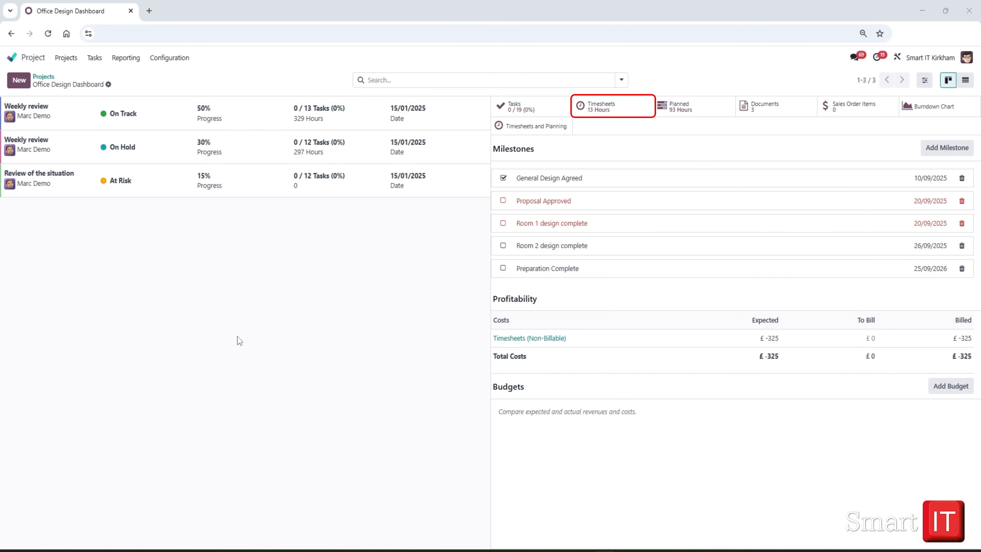
click(526, 127)
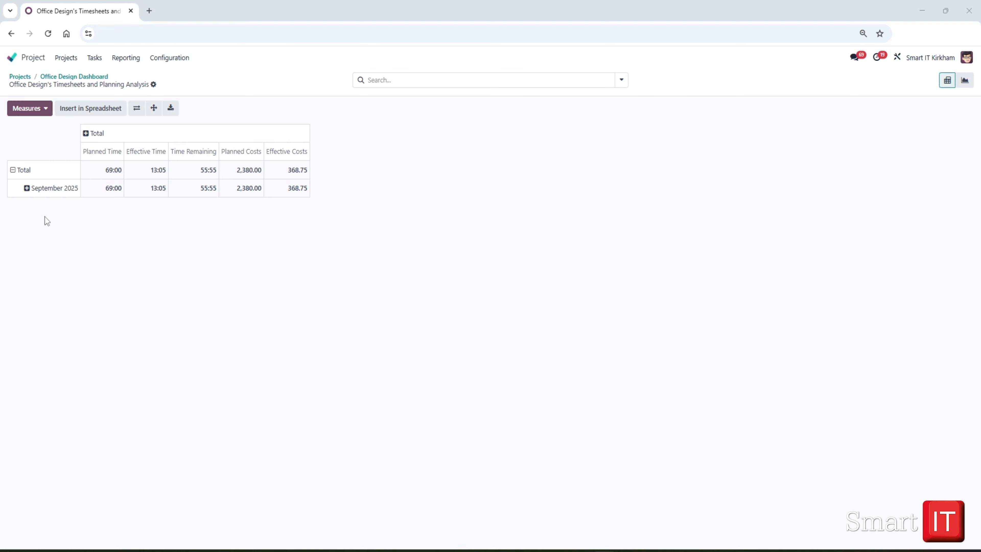
click(26, 188)
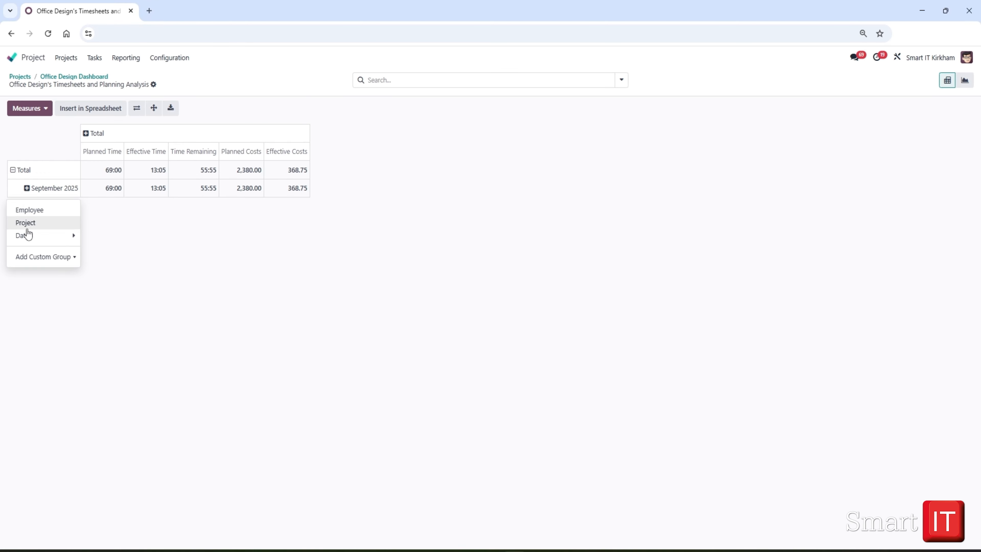
mouse_move(28, 235)
click(101, 276)
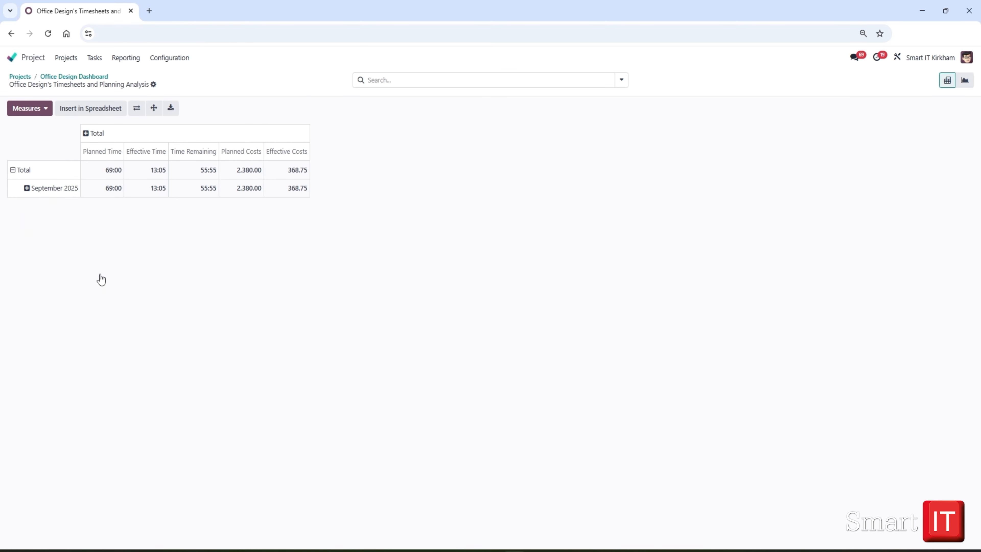
- Break weeks W36, W37 and W38 2025 in the pivot table down by Employee
click(40, 244)
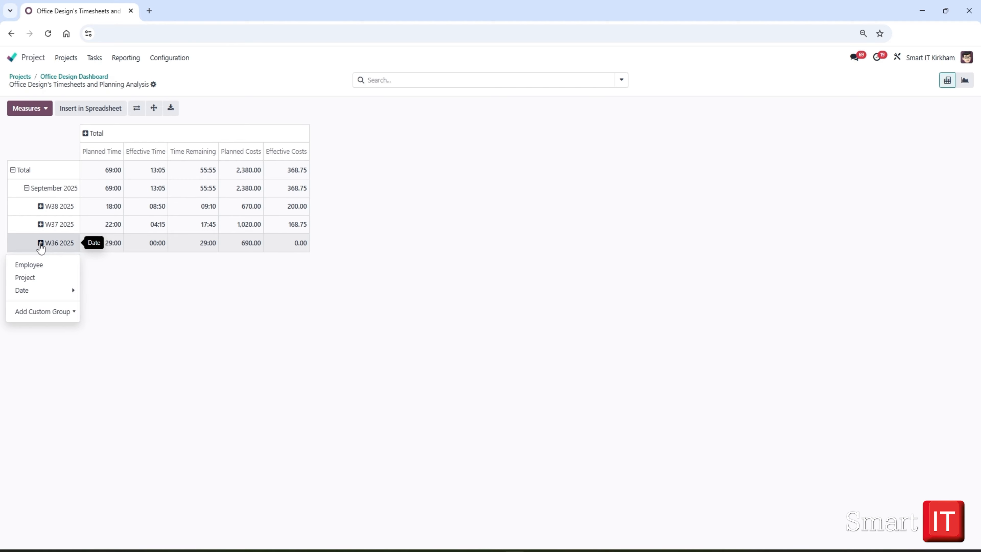
click(33, 264)
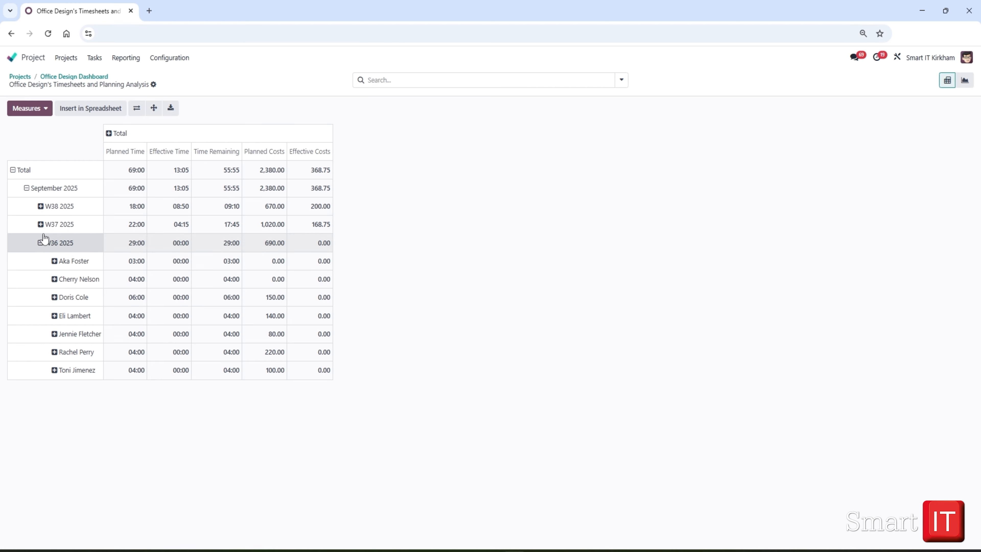
click(40, 224)
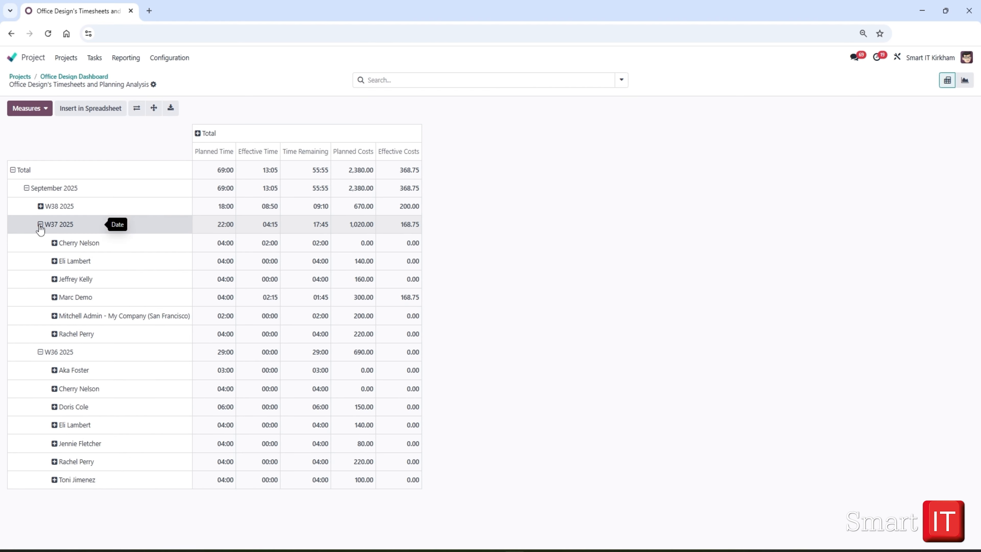
click(42, 207)
click(205, 209)
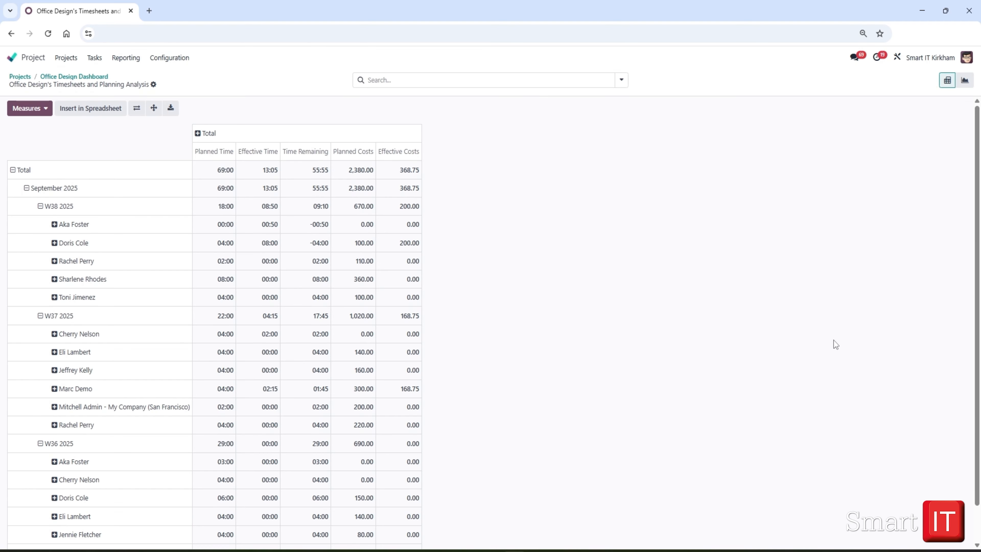
- Flip the axes of the pivot table and flip them back
click(136, 108)
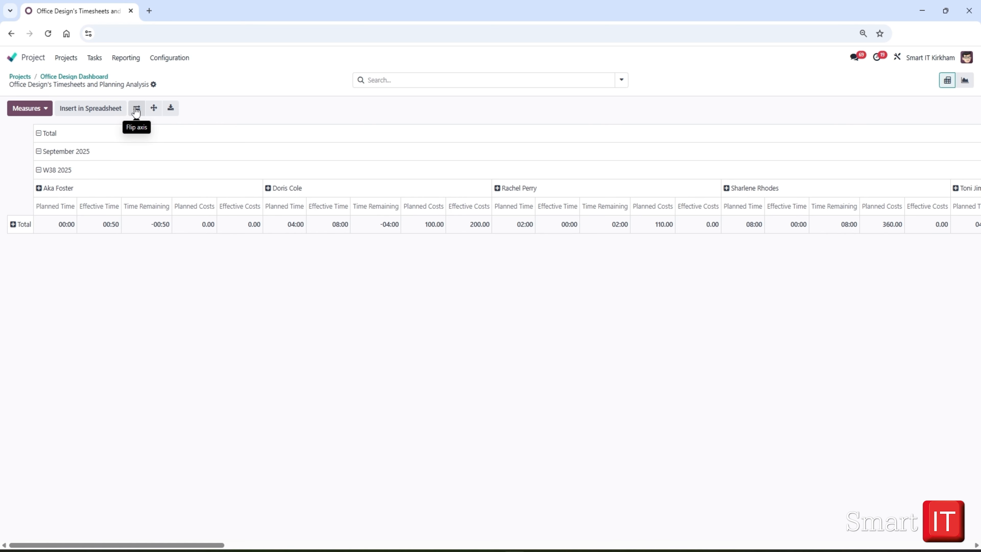
click(136, 109)
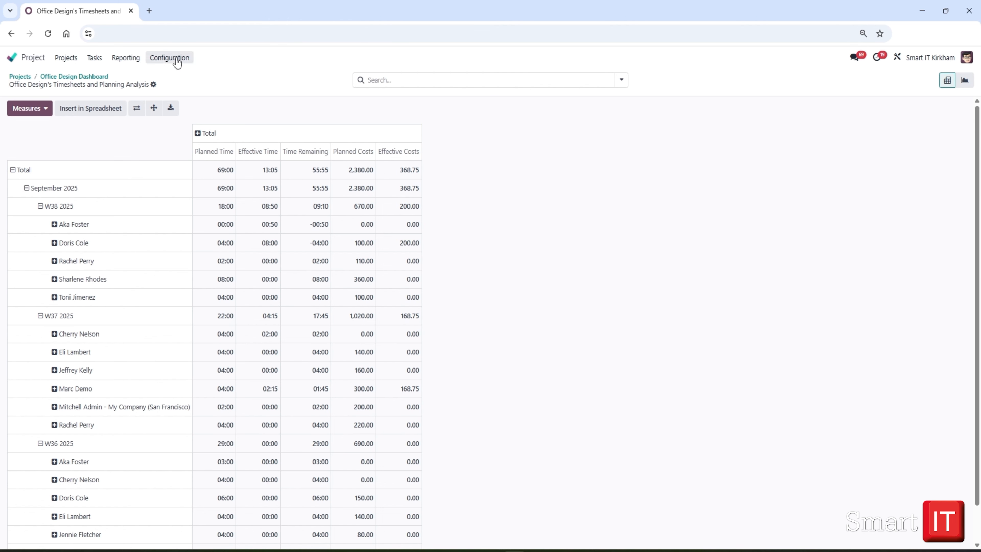
- From the Office Design dashboard, view the project's documents and return to the dashboard
click(70, 76)
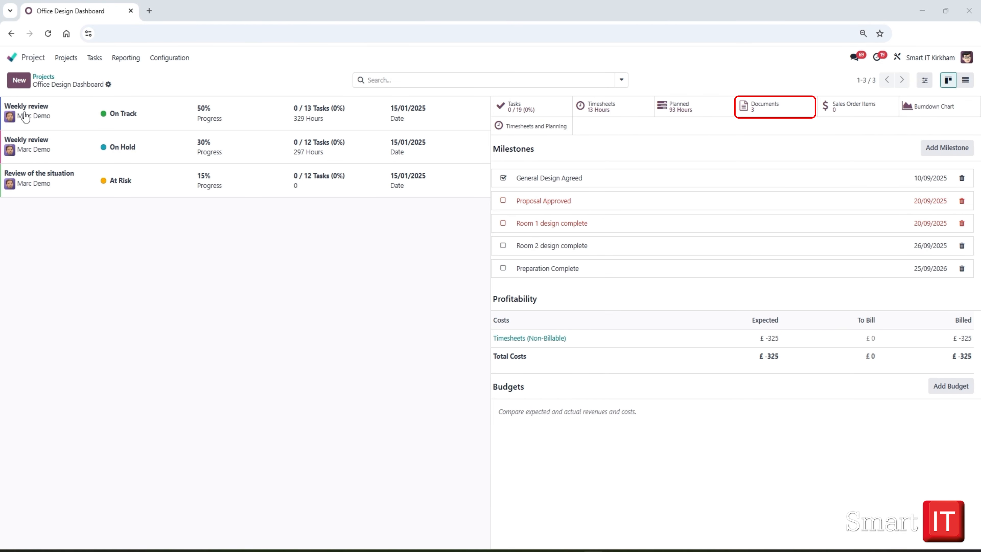
click(760, 106)
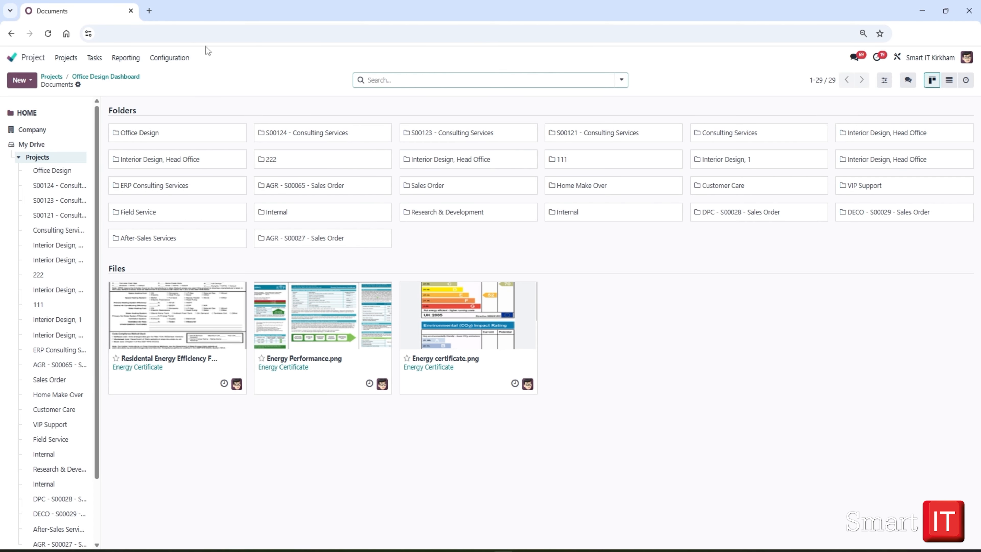
click(112, 76)
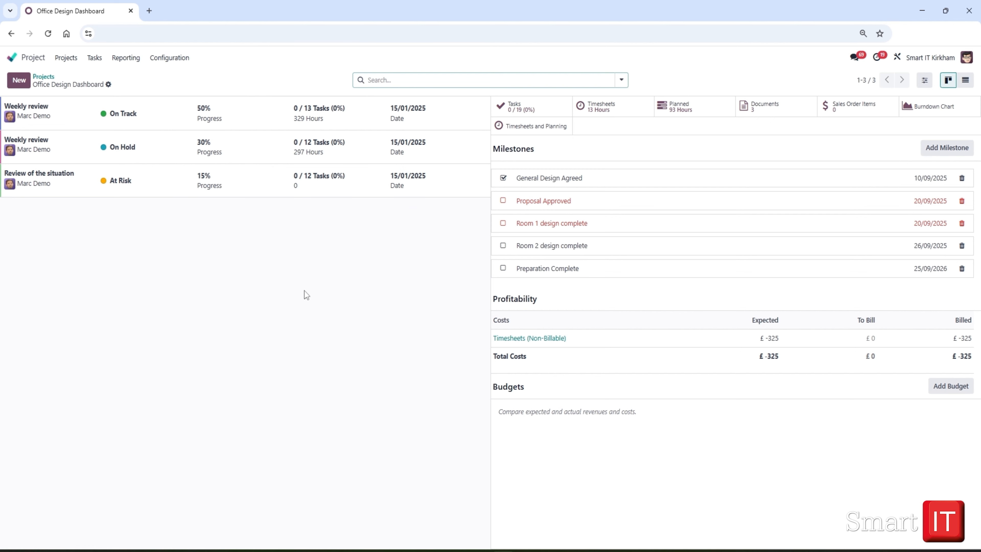
- Open the project's Burndown Chart and show it as an unstacked bar chart
click(932, 109)
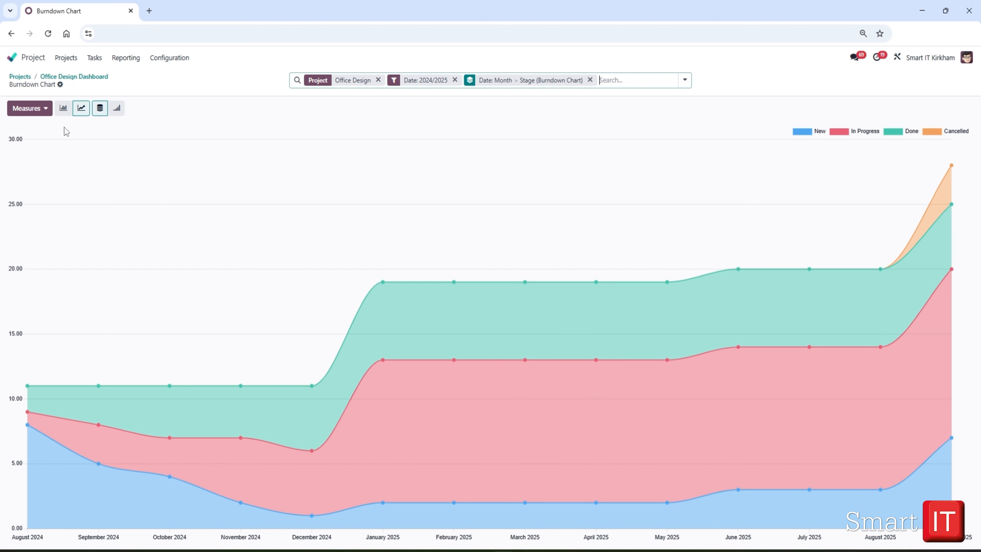
click(65, 109)
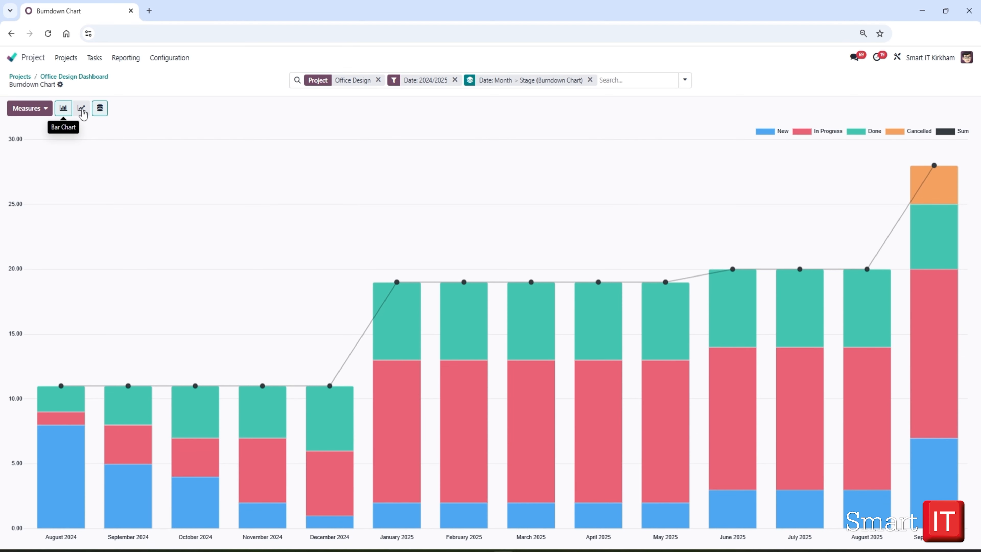
click(101, 110)
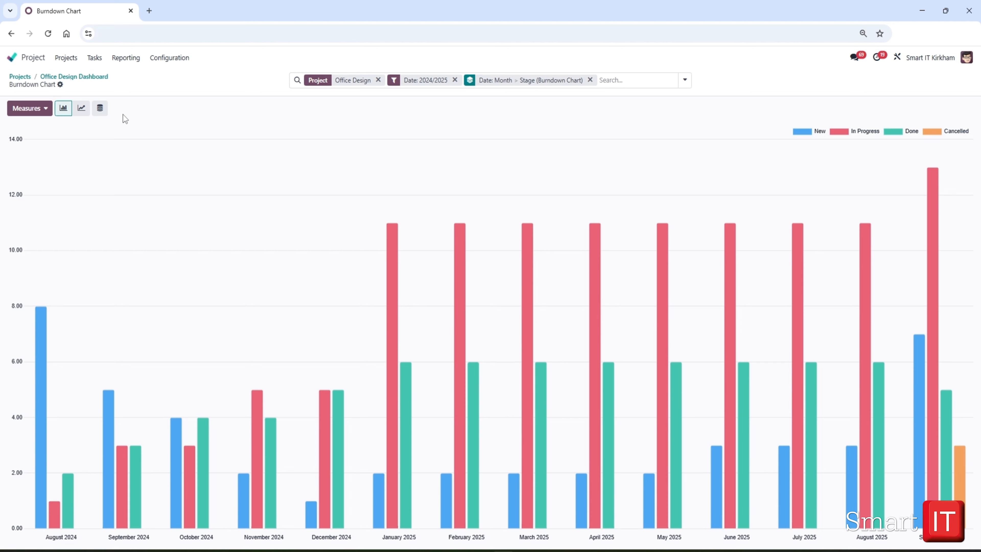
- Remove the Office Design project filter from the burndown chart and filter by a September 2025 deadline
click(379, 80)
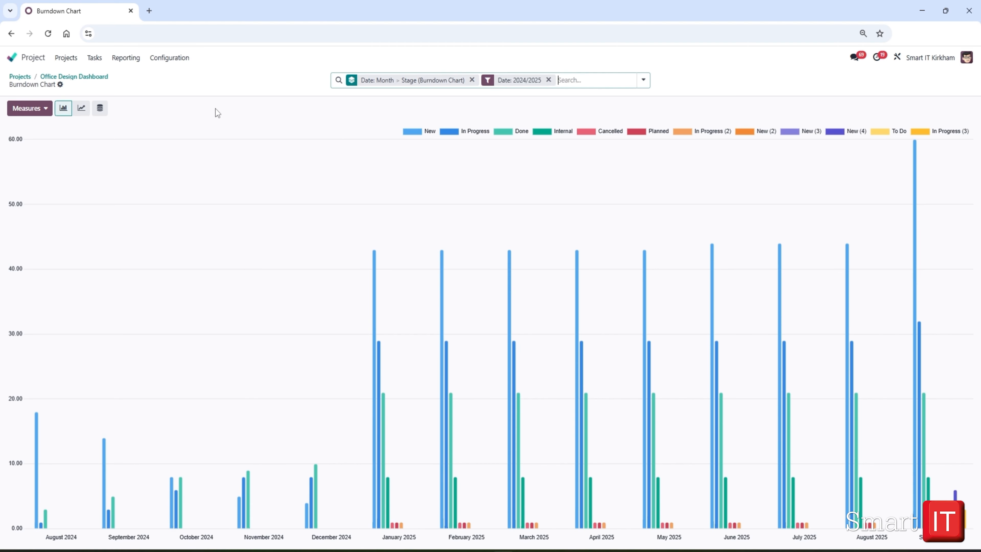
click(643, 80)
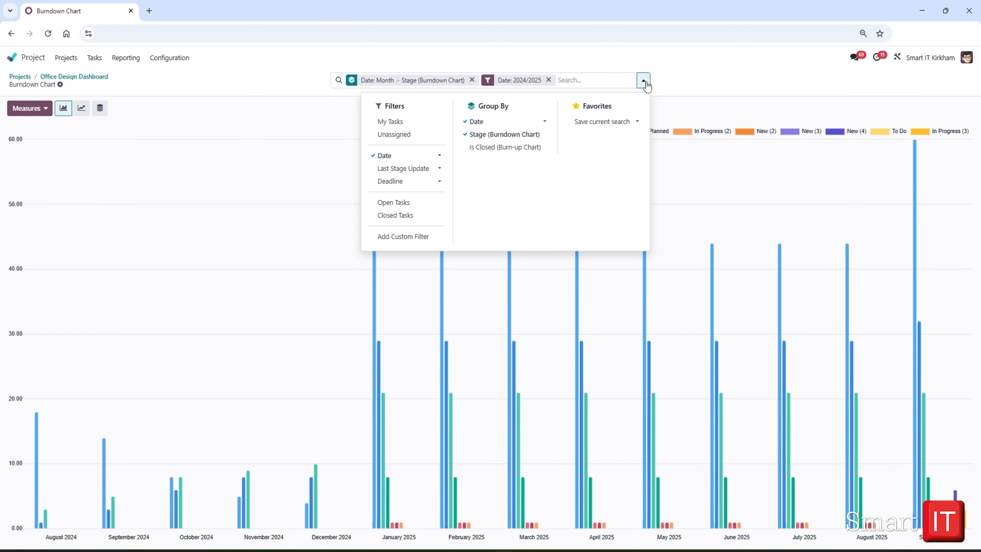
click(387, 182)
click(402, 196)
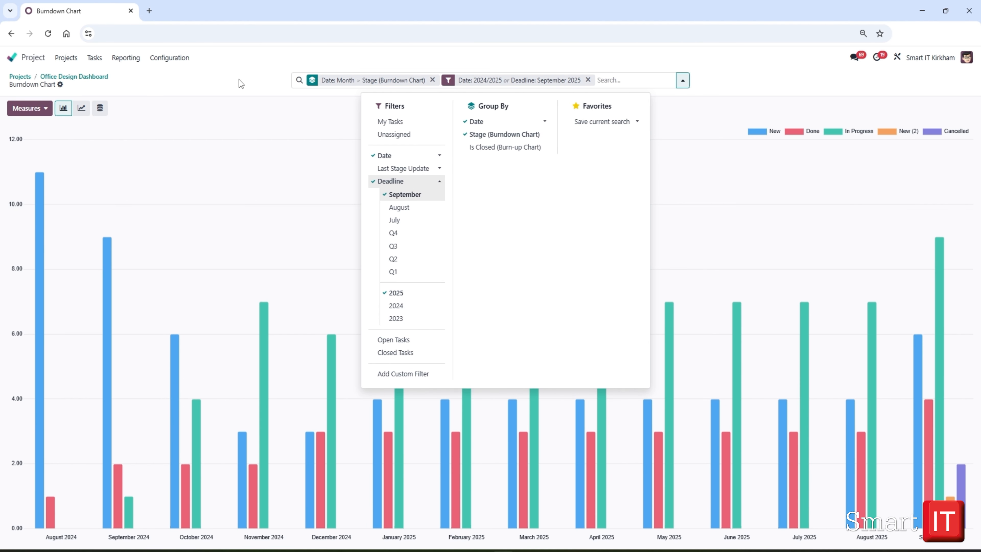
- Switch the burndown chart's measure to Allocated Time, and return to the Office Design dashboard
click(238, 56)
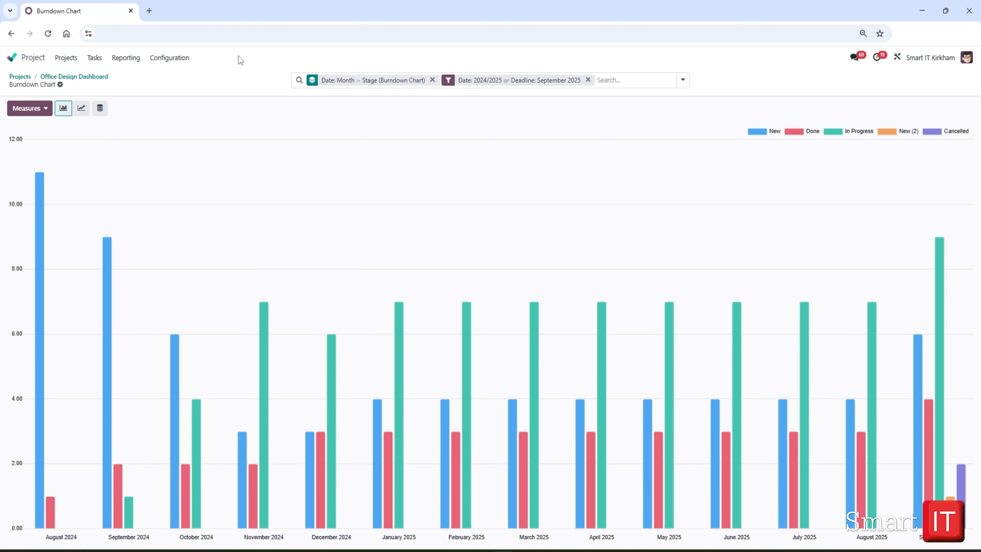
click(29, 108)
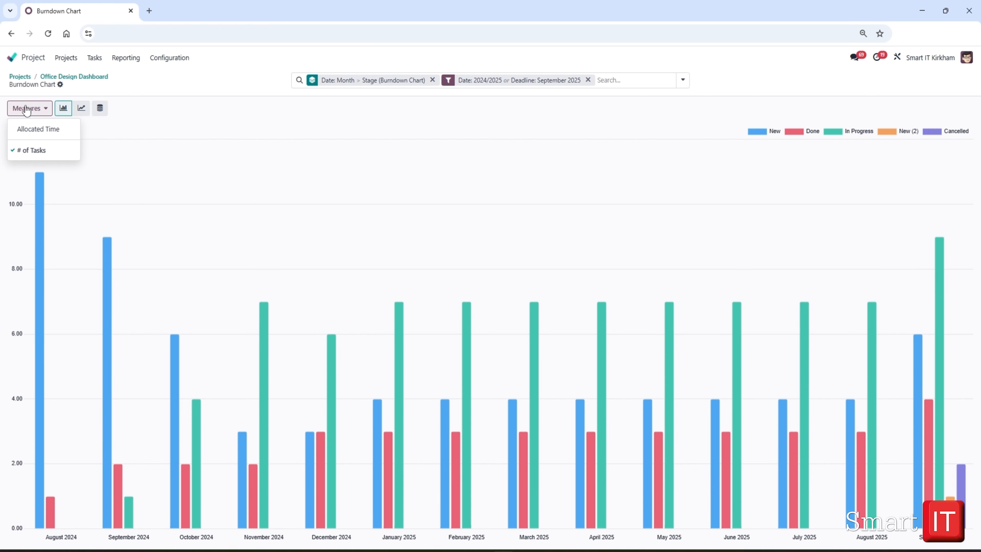
click(28, 130)
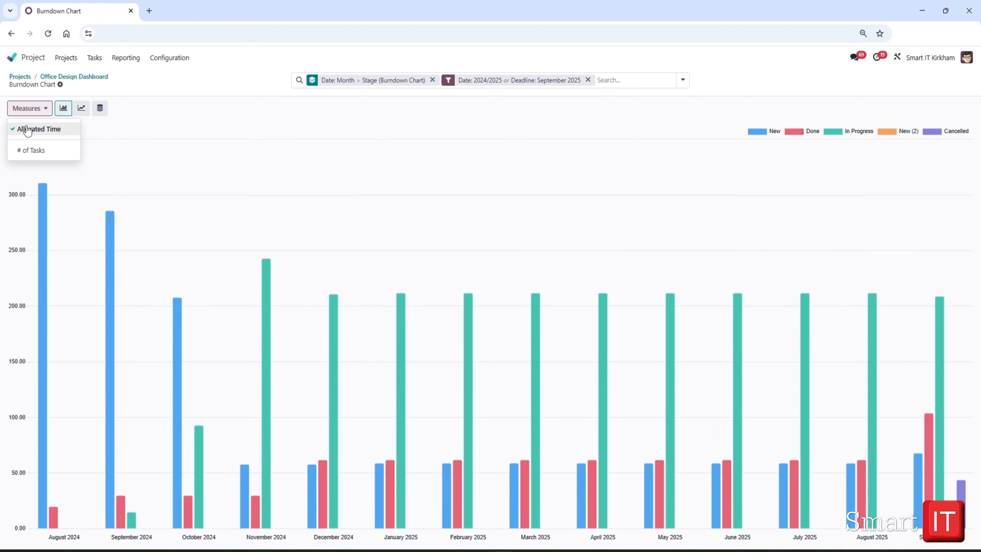
click(77, 77)
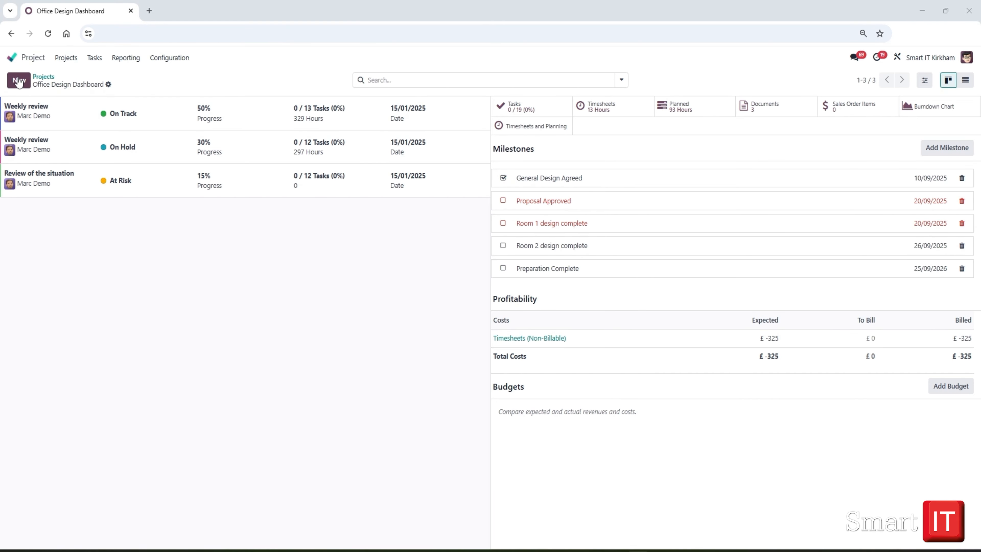
- Create a new project update titled "Monthly review" with the status On Track
click(18, 81)
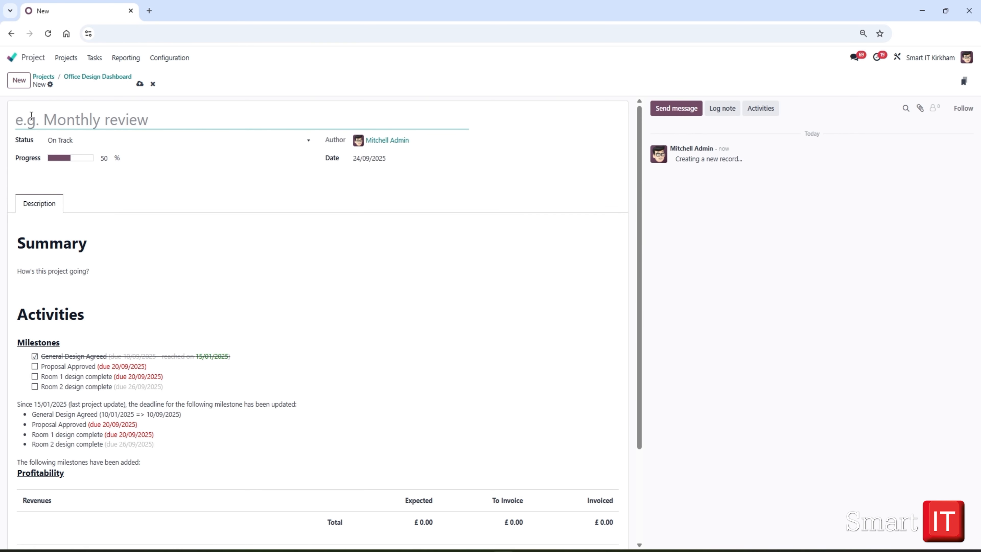
text(Monthly review)
click(34, 269)
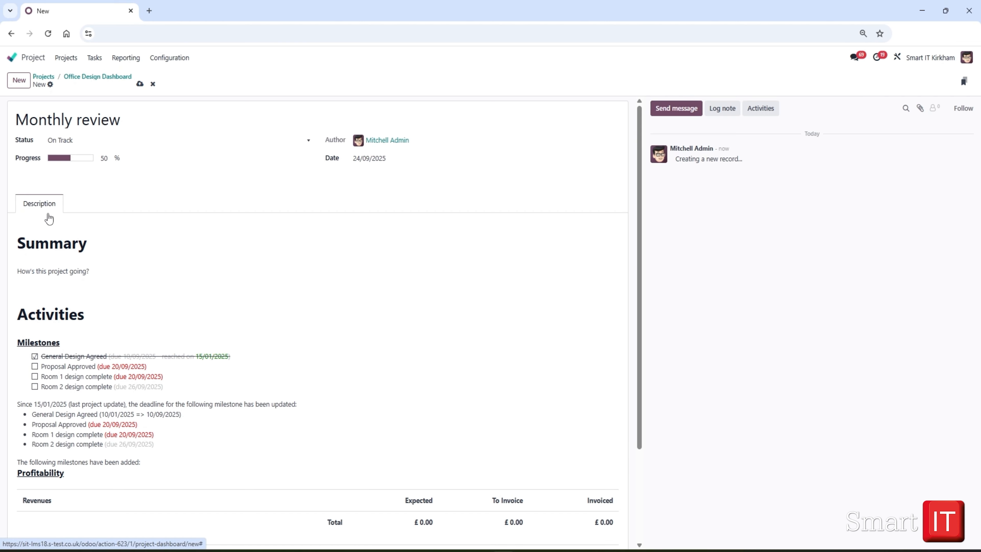
click(59, 141)
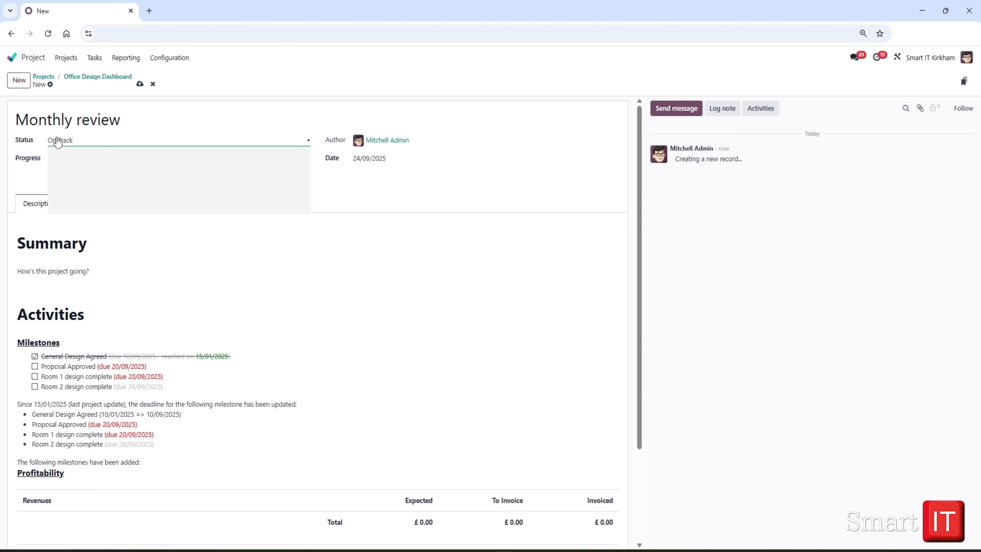
click(59, 142)
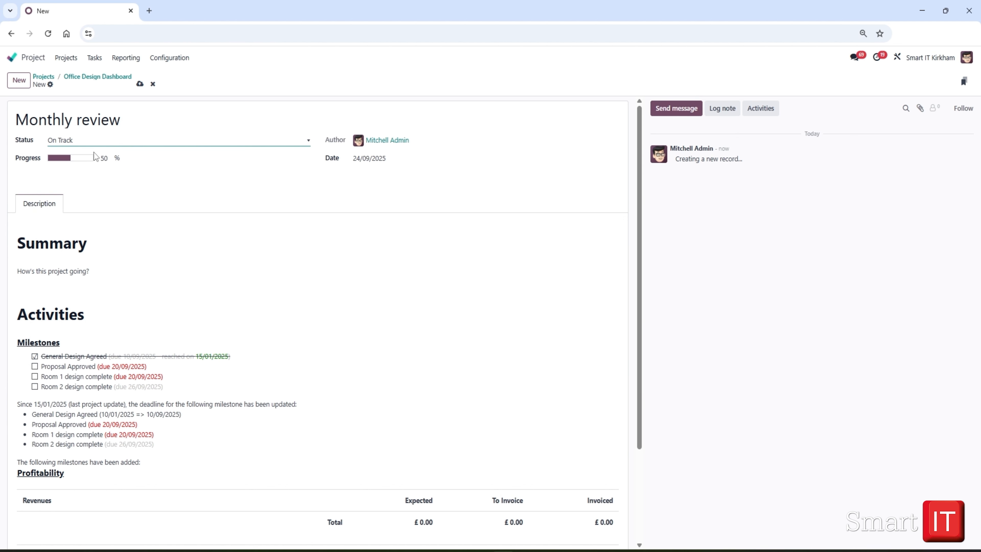
- Set the Monthly review update's progress to 60% and save it
click(104, 159)
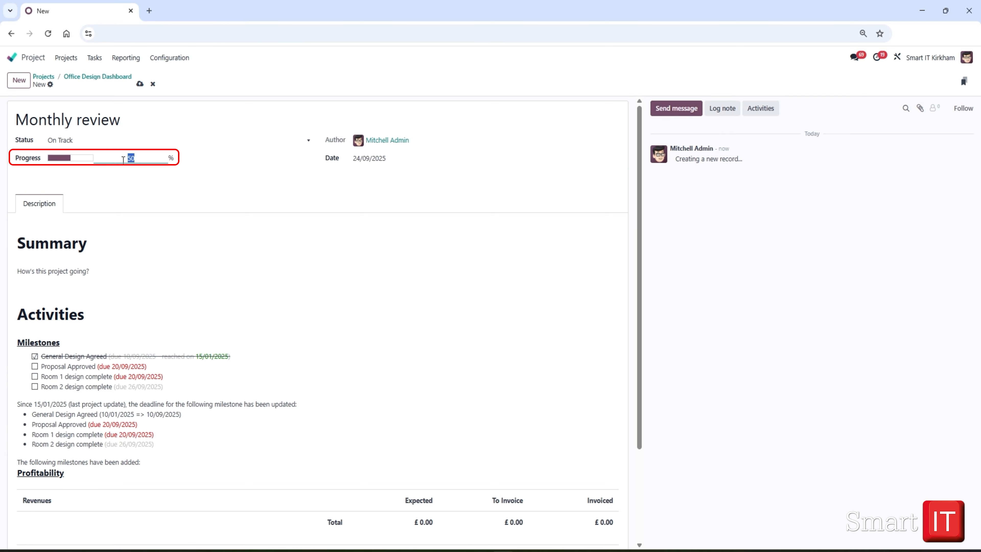
text(60)
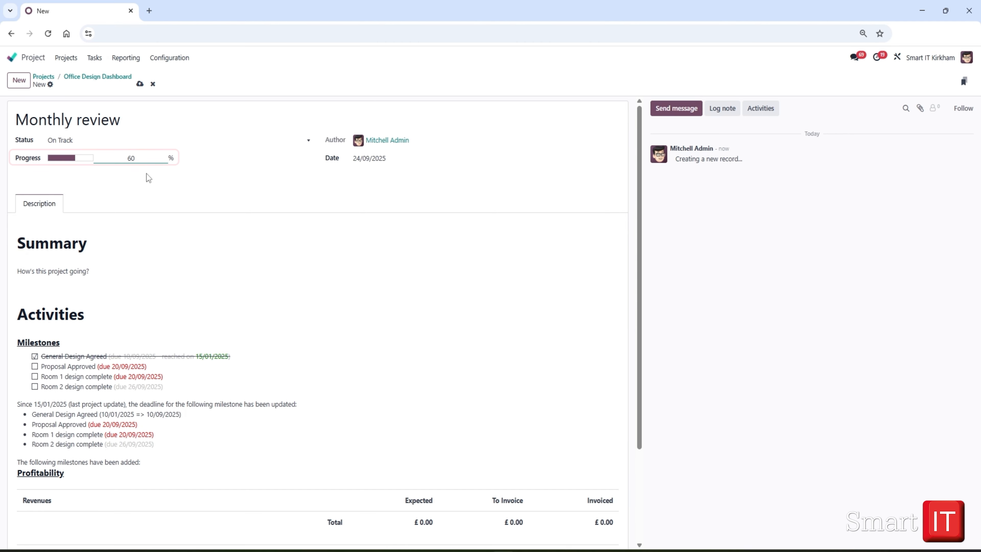
click(140, 84)
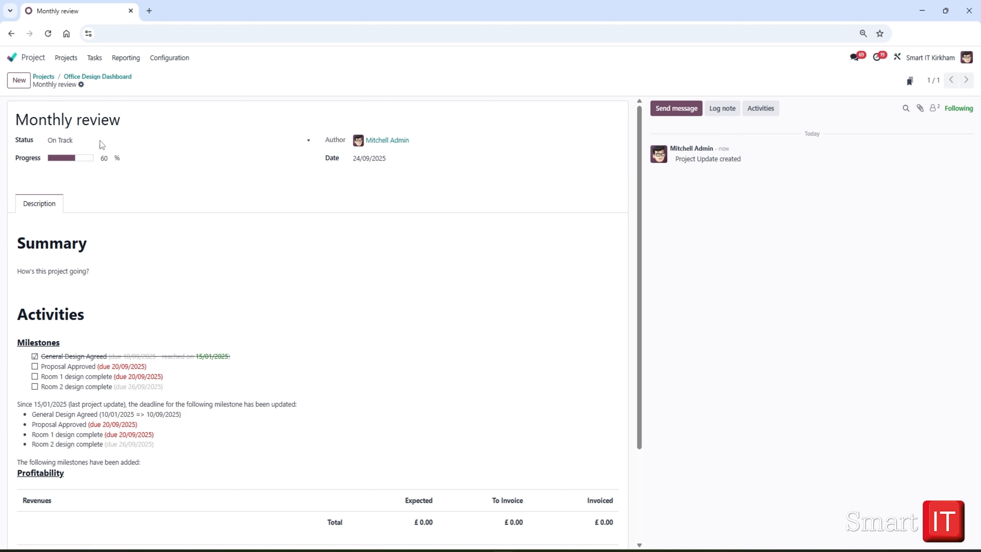
- Return through the dashboard to the projects overview and view the Office Design project's available view, reporting and settings options
click(106, 79)
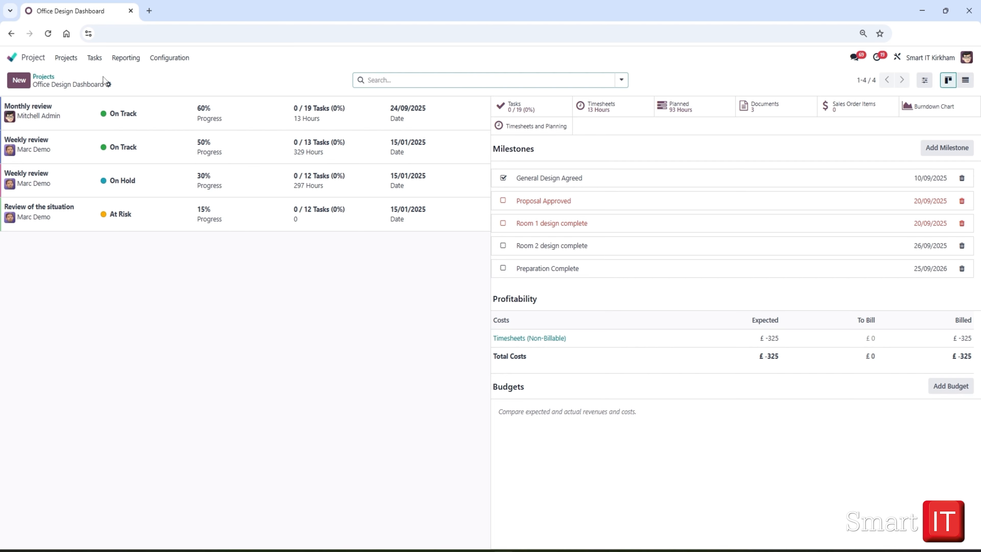
click(41, 79)
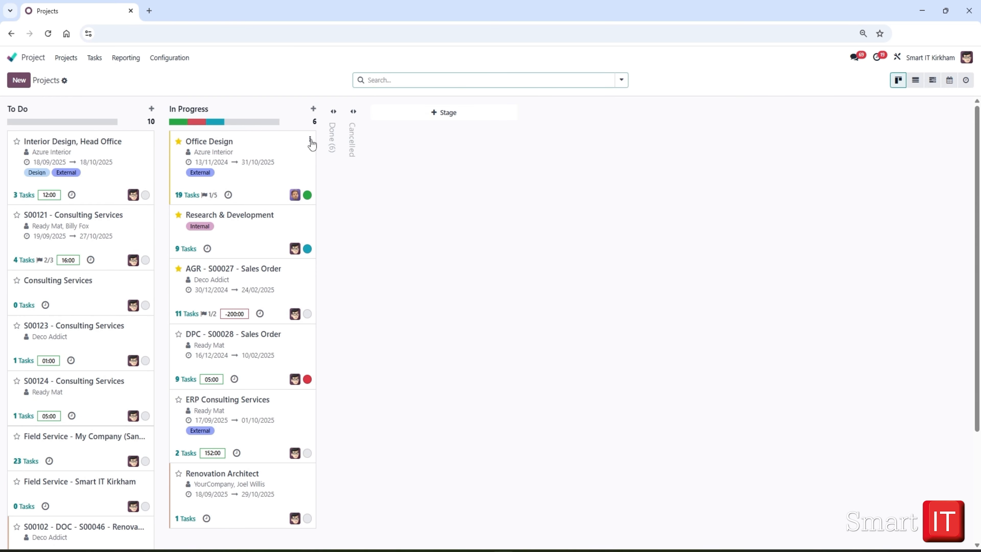
click(311, 140)
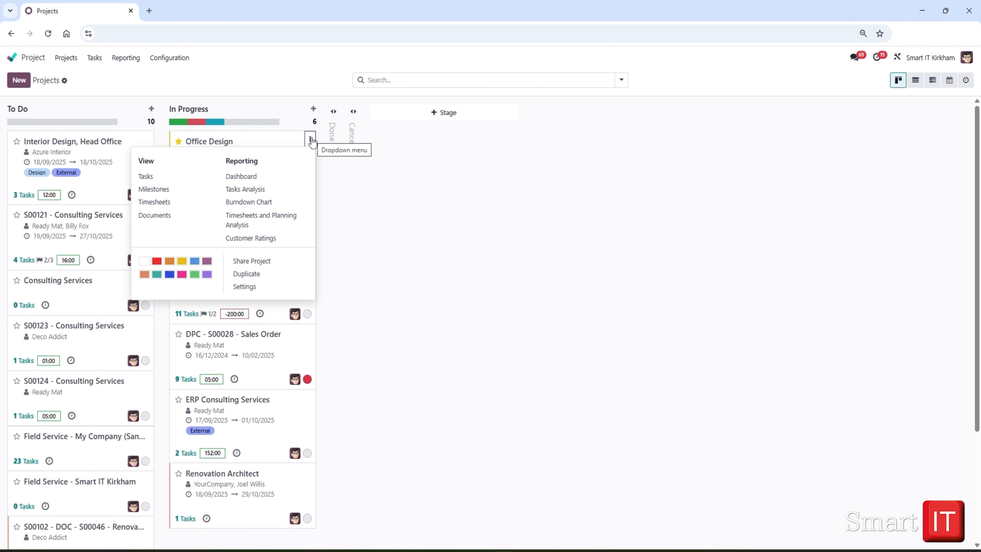
click(436, 206)
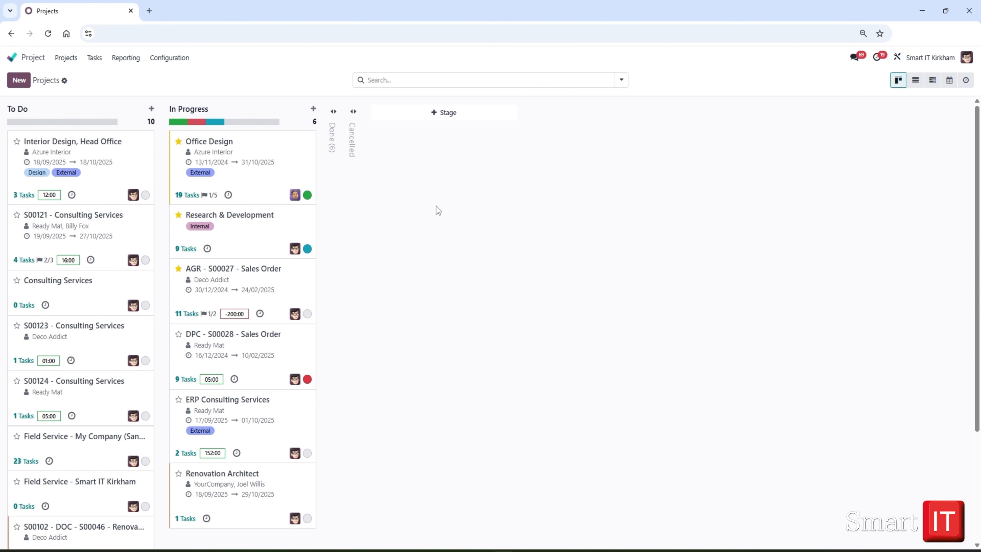